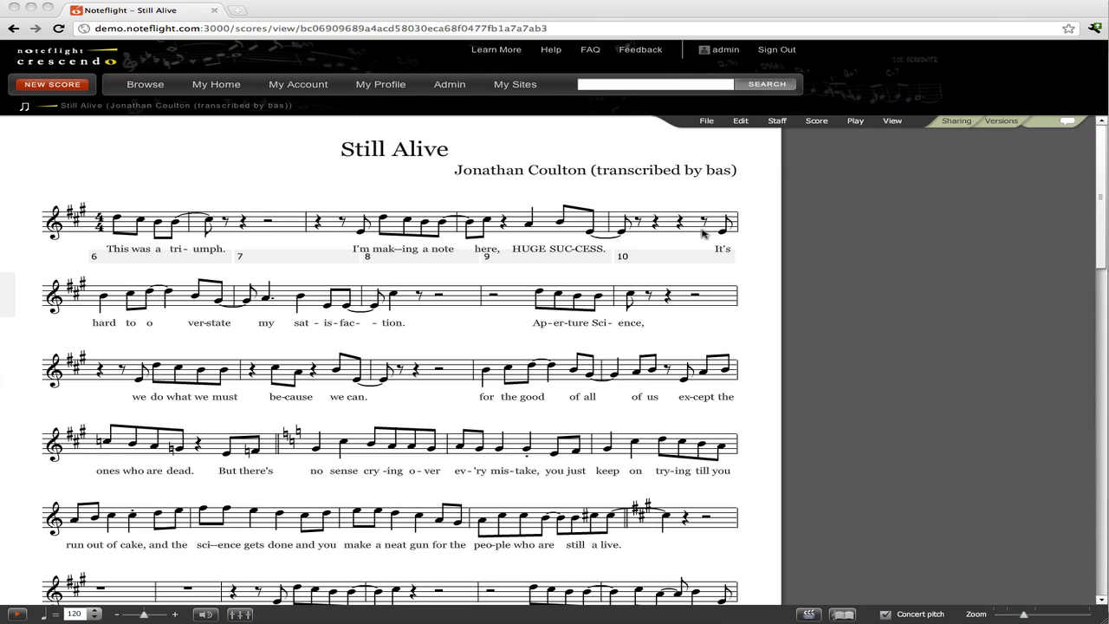
# Play 'Still Alive' from measure 1, then open the synchronized audio/video panel and go to YouTube.
pyautogui.click(248, 10)
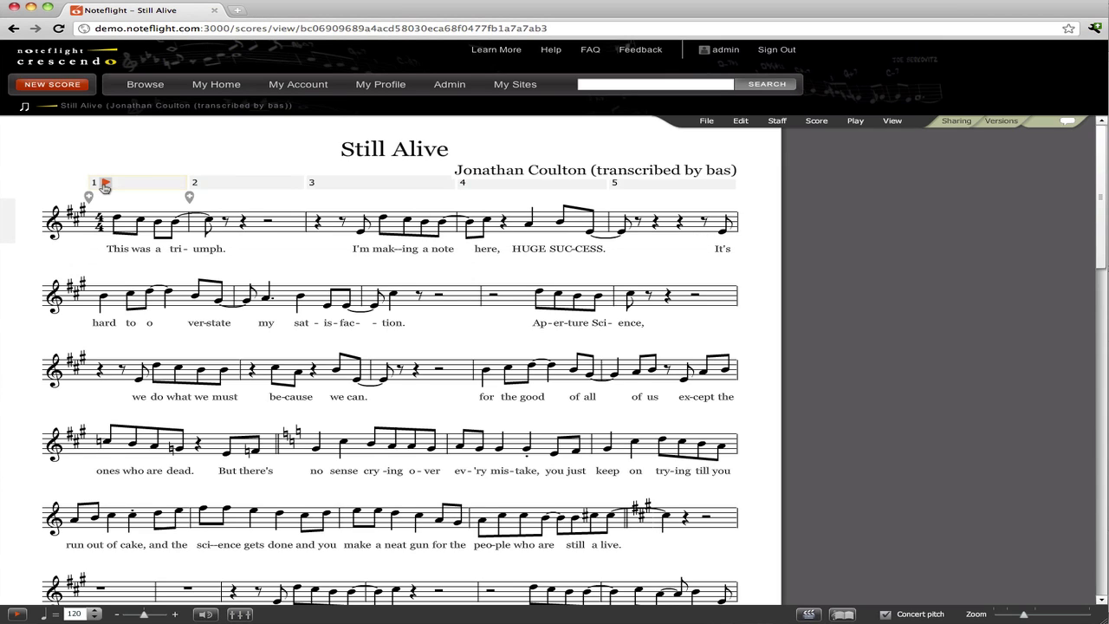
pyautogui.click(105, 185)
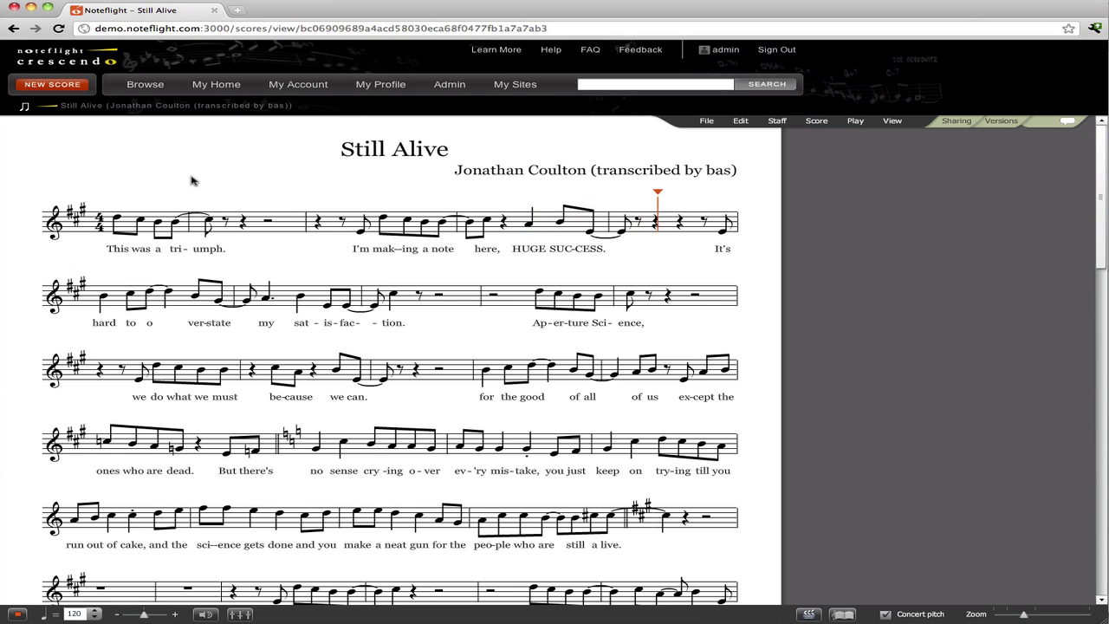
pyautogui.moveTo(194, 180)
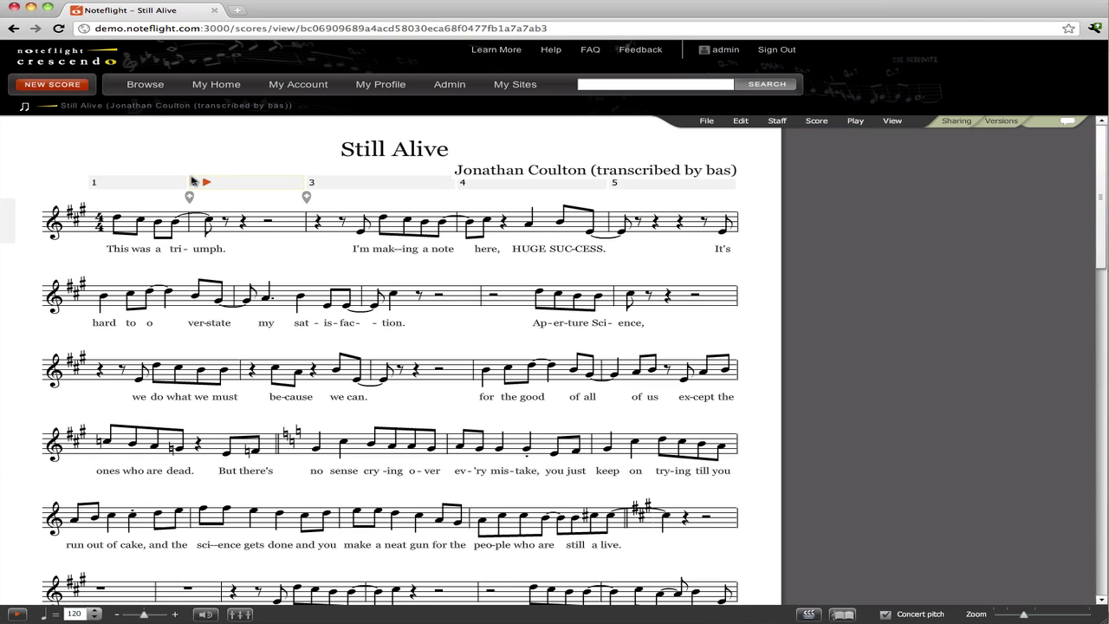
pyautogui.click(807, 615)
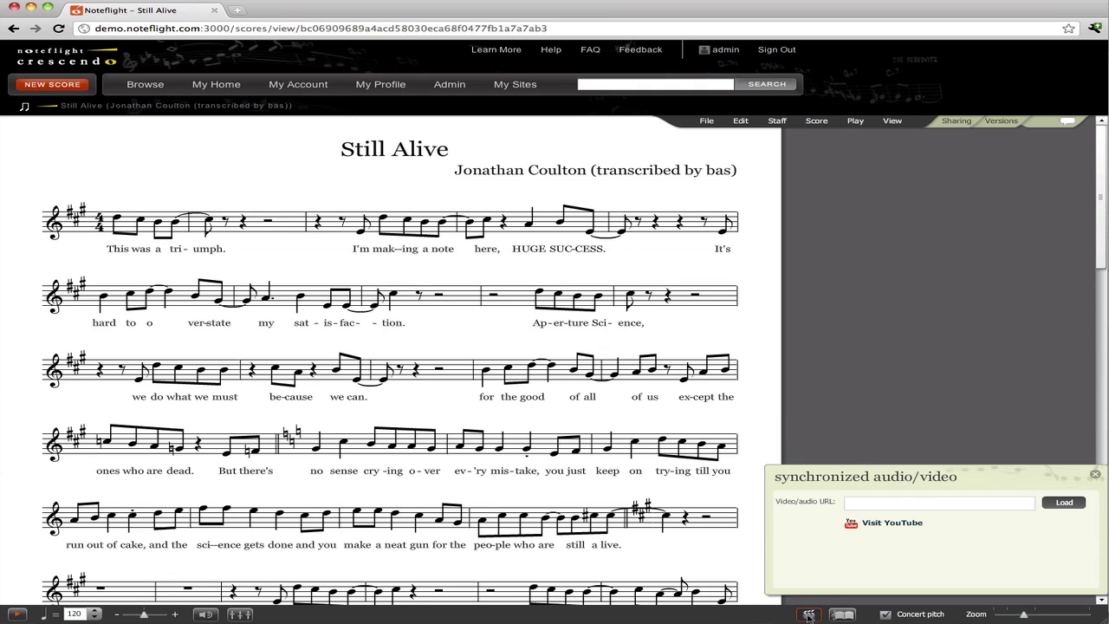
pyautogui.click(878, 524)
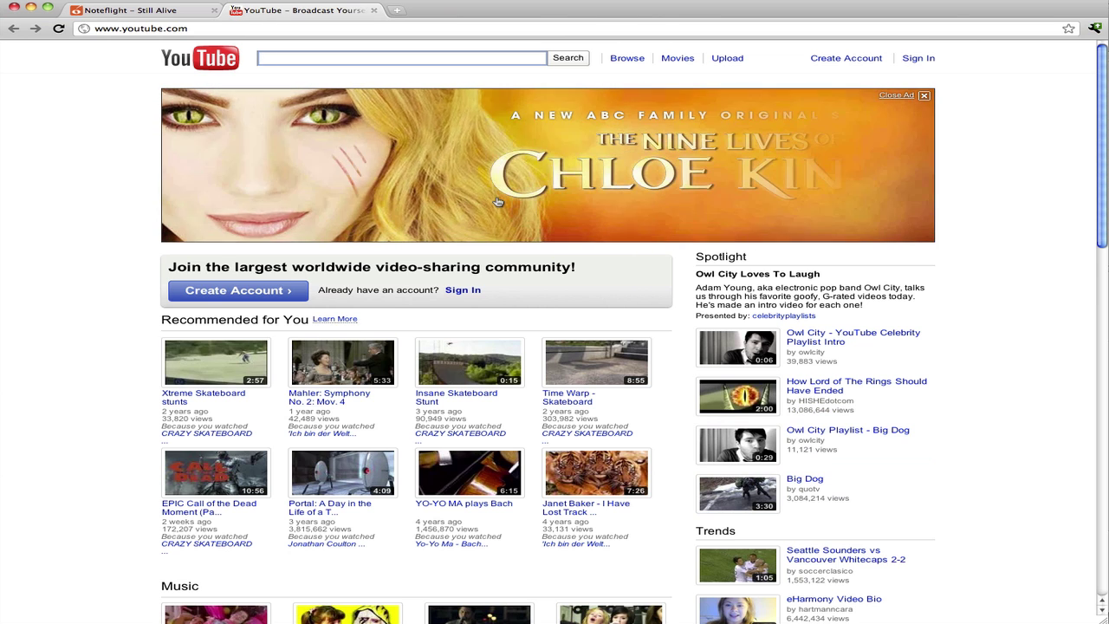
# Search YouTube for 'jonathan coulton' and open the Jonathan Coulton Sings 'Still Alive' video.
pyautogui.write('jonathan c')
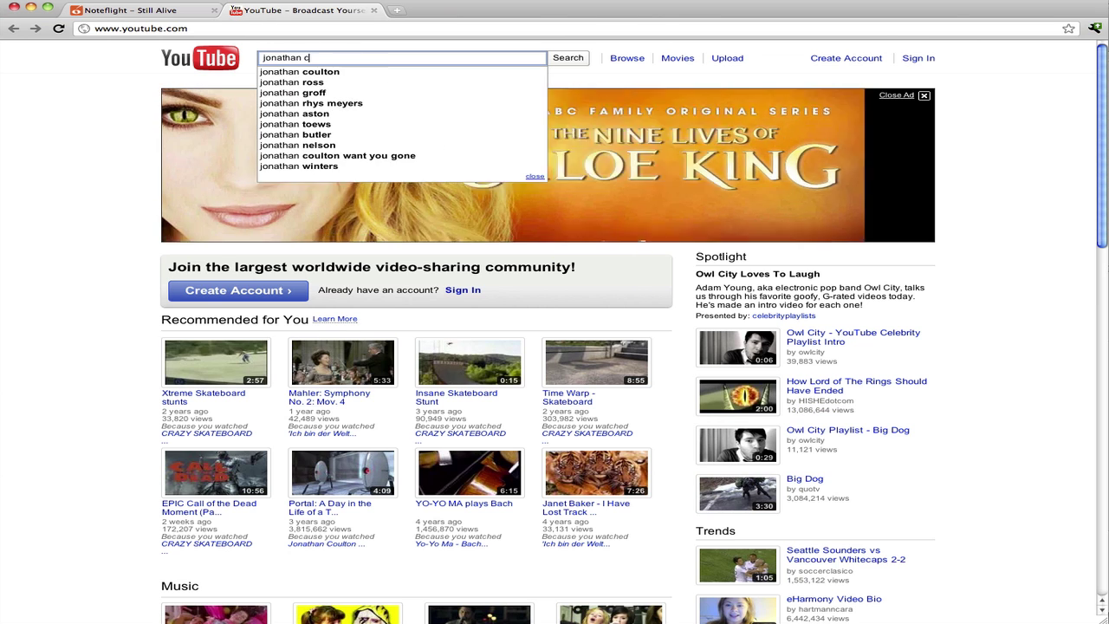
pyautogui.write('oulton')
pyautogui.press('Return')
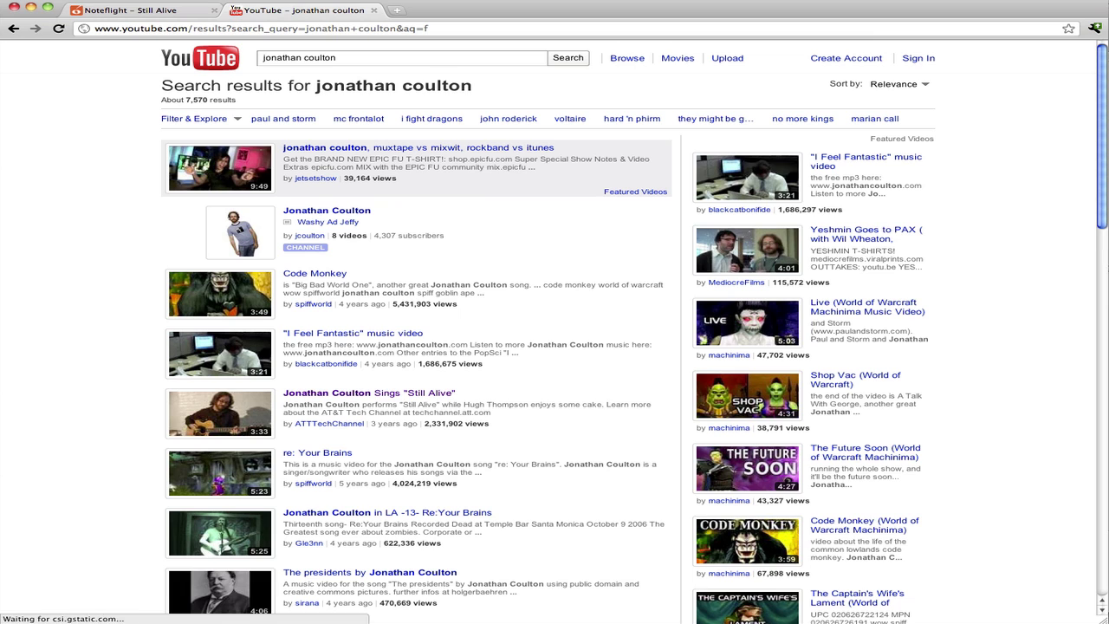
pyautogui.click(301, 393)
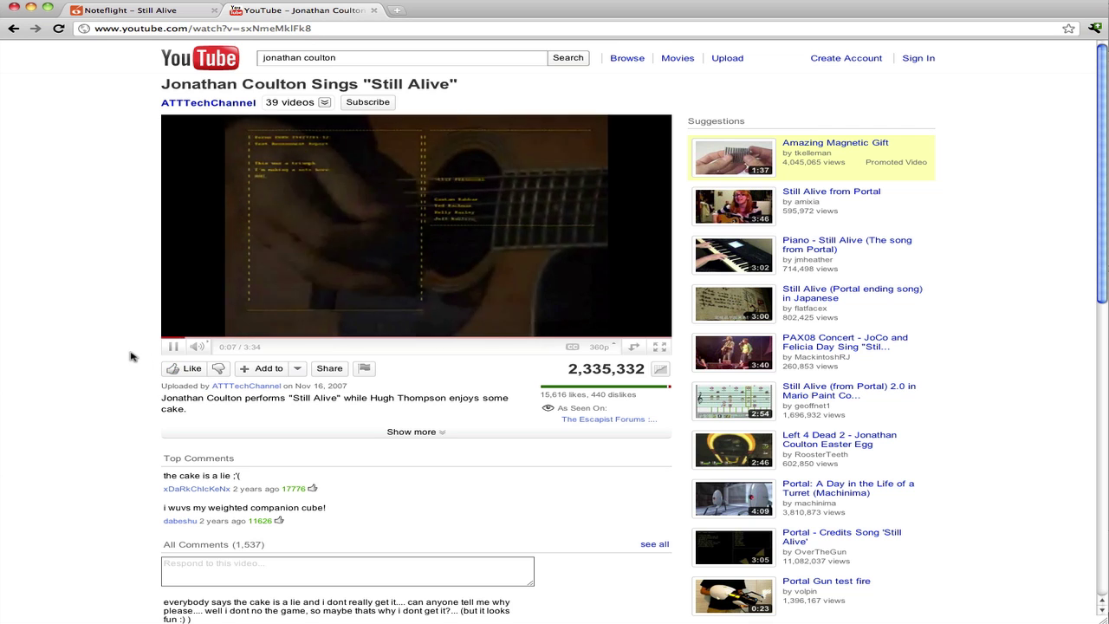
# Pause the video, copy its web address, and return to the Noteflight score tab.
pyautogui.click(174, 347)
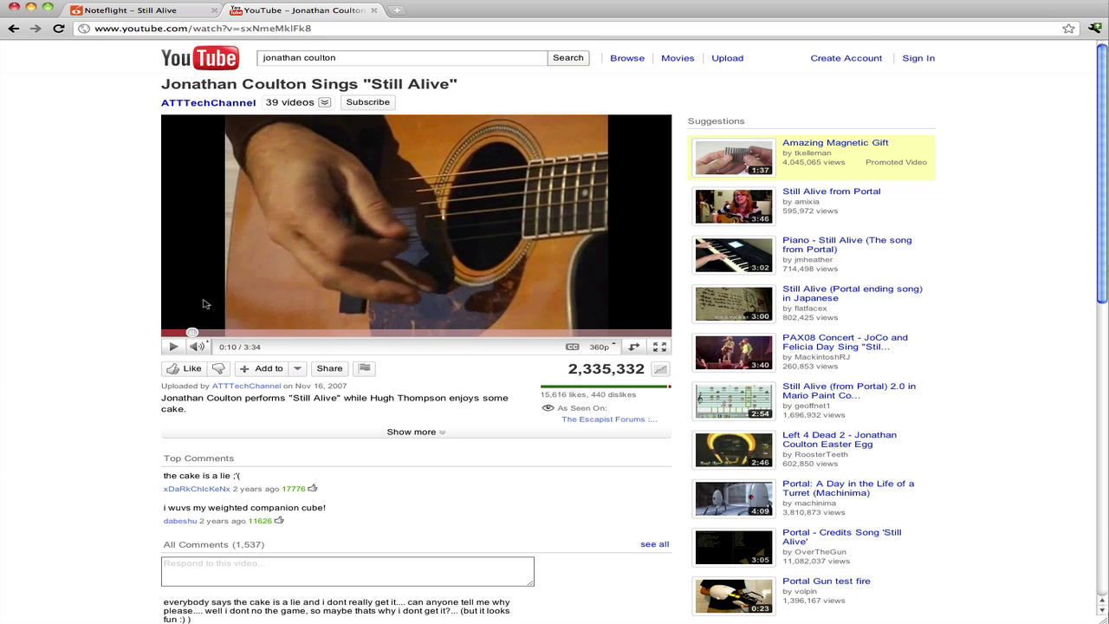
pyautogui.click(318, 28)
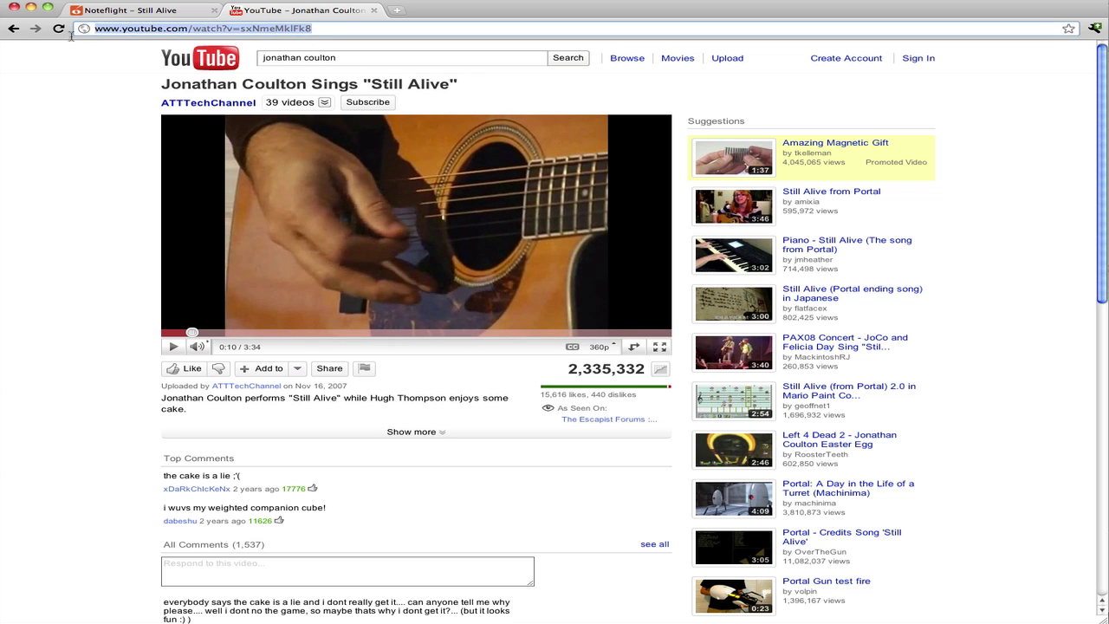
pyautogui.click(57, 28)
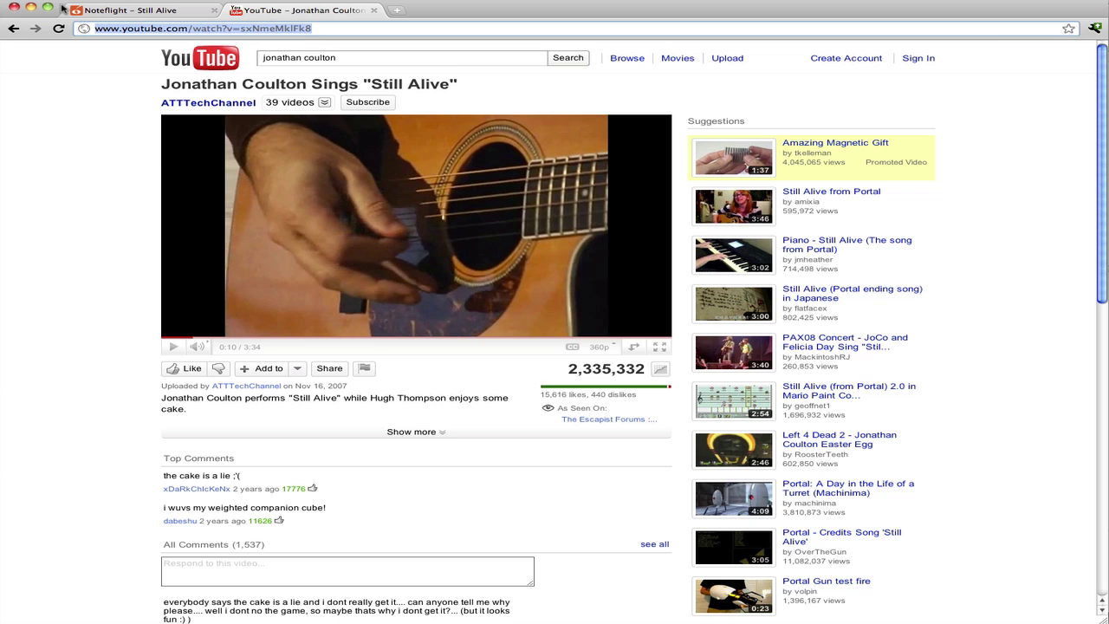
pyautogui.click(130, 10)
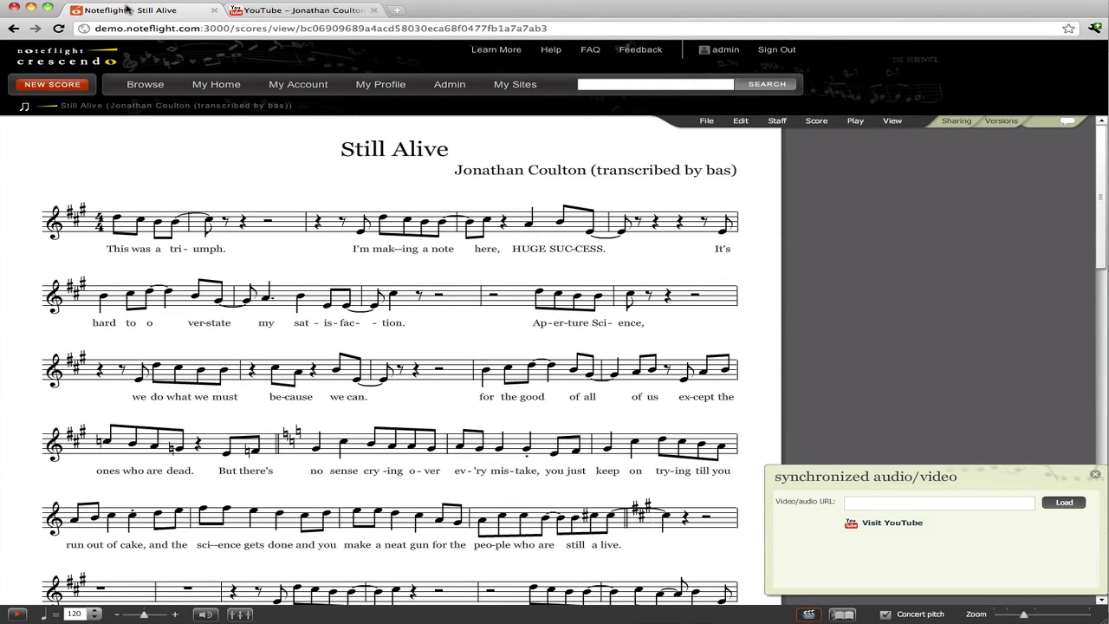
# Paste the YouTube address into the Video/audio URL field, load it, and rewind to the start.
pyautogui.click(885, 504)
pyautogui.write('http://www.youtube.com/watch?v=sxNmeMkIFk8')
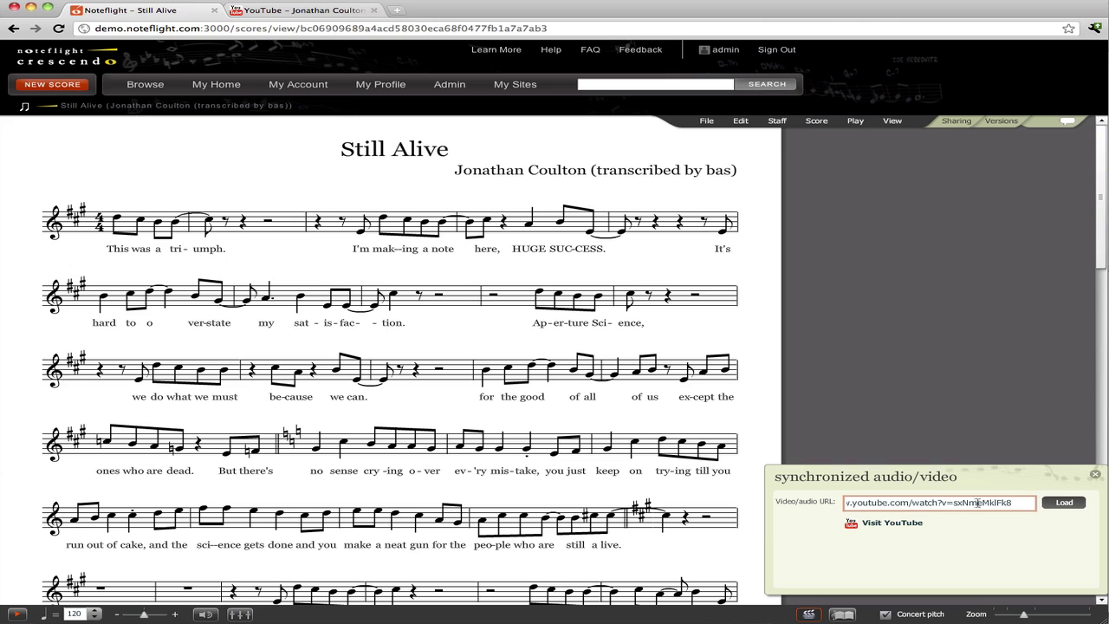
pyautogui.click(1065, 503)
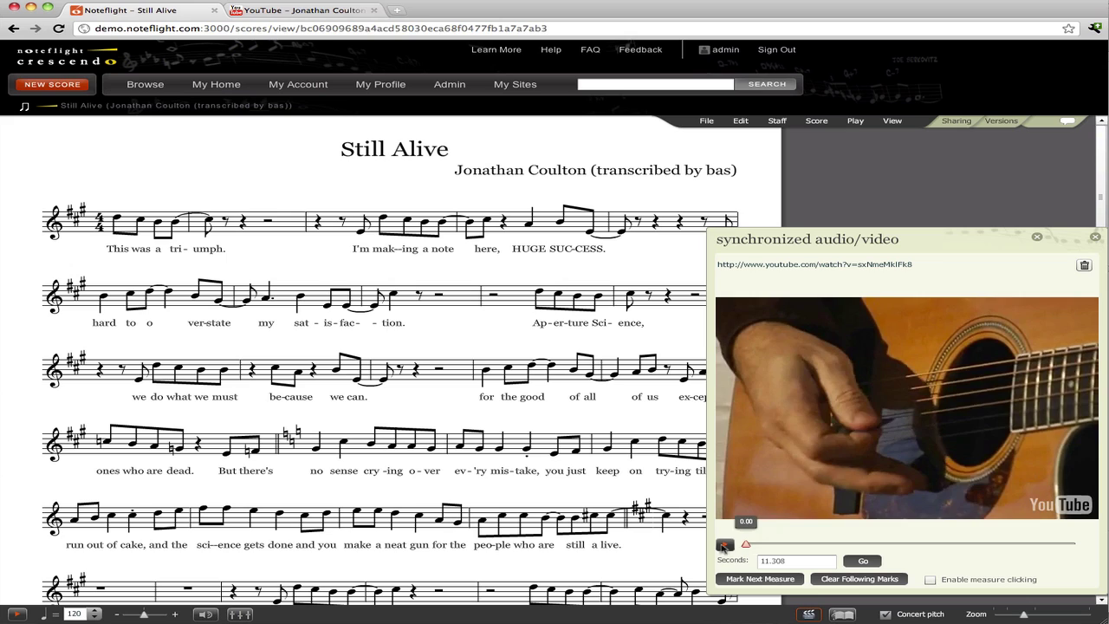
pyautogui.click(720, 546)
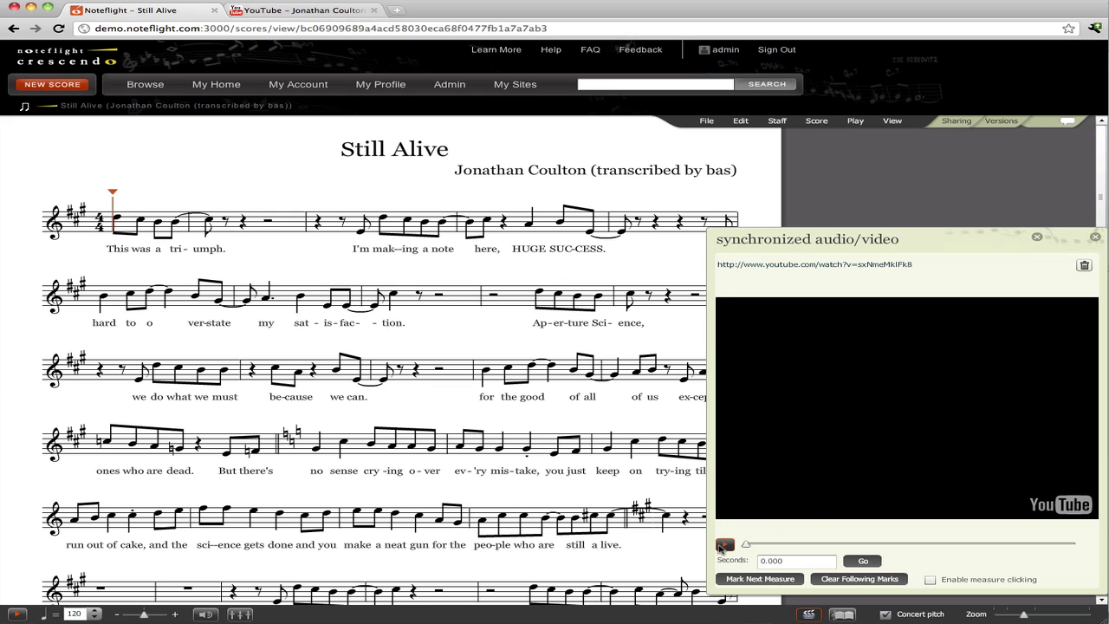
# Start the video, mark each measure's downbeat through measure 9, then stop at 18.720 seconds.
pyautogui.click(741, 579)
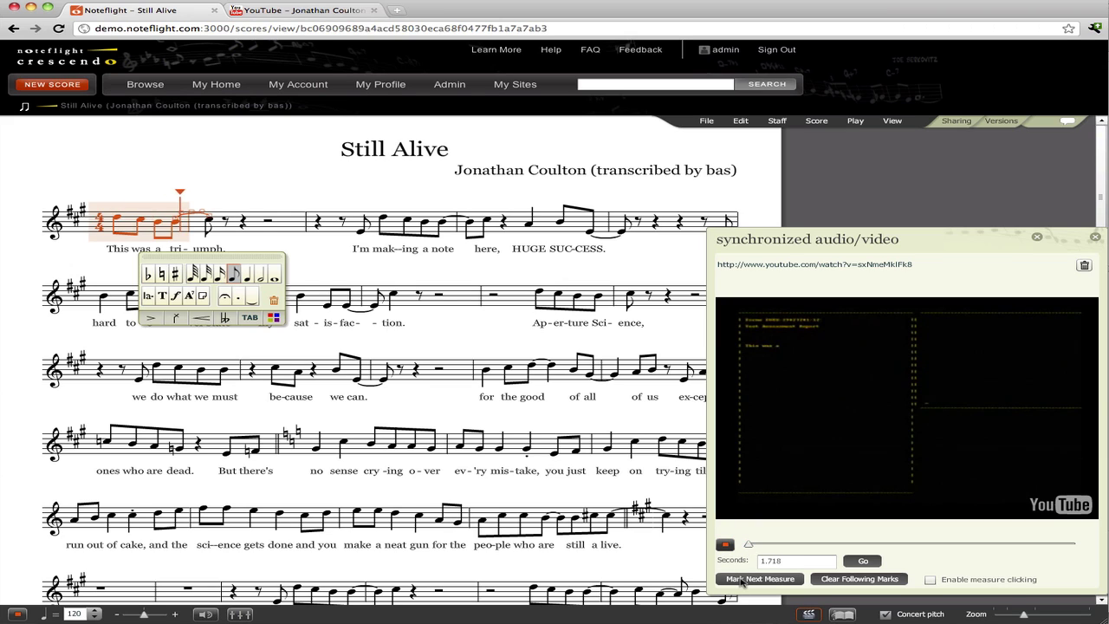
pyautogui.click(741, 581)
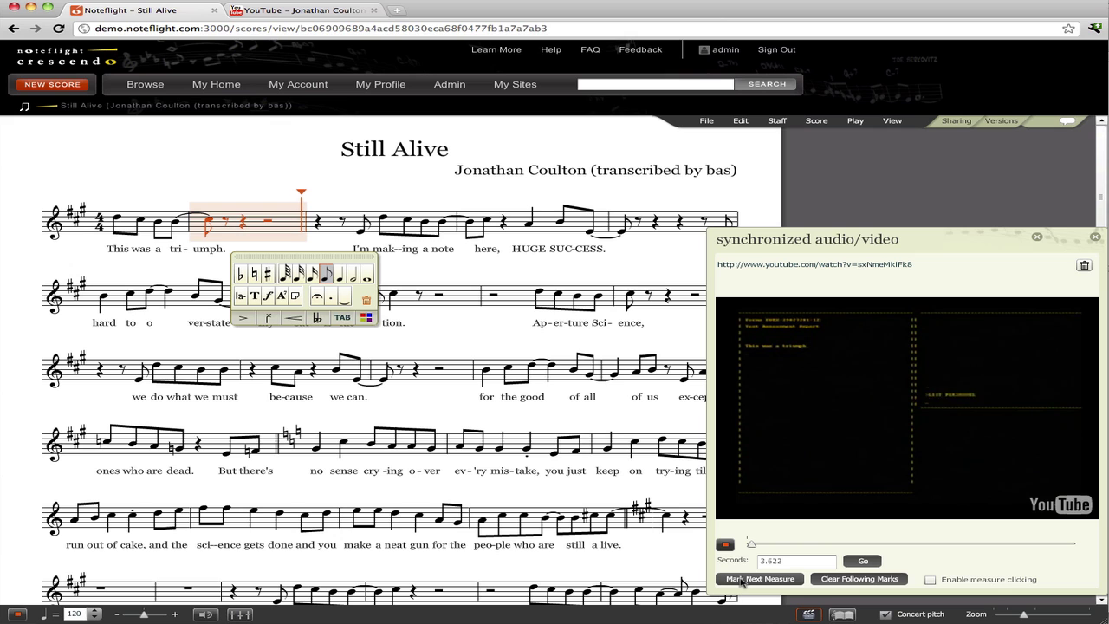
pyautogui.click(740, 580)
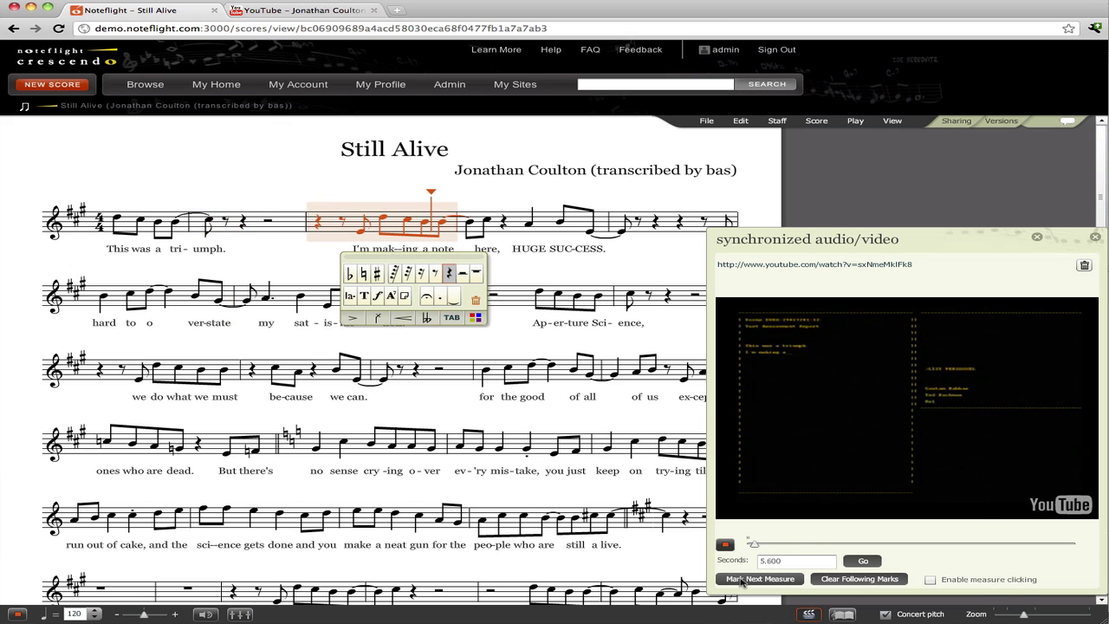
pyautogui.click(741, 578)
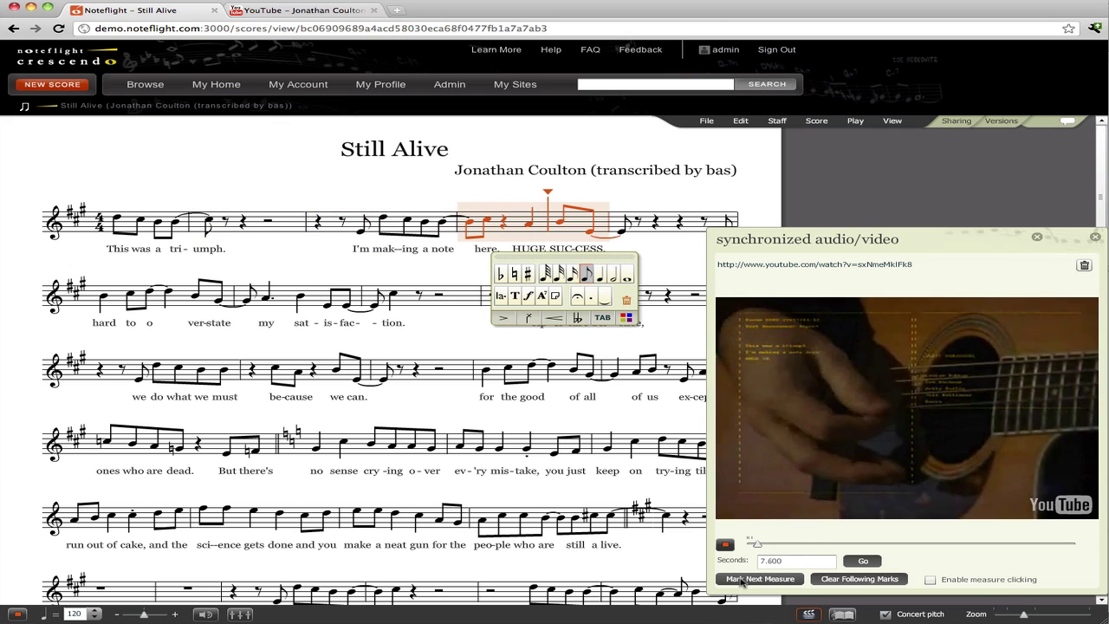
pyautogui.click(741, 579)
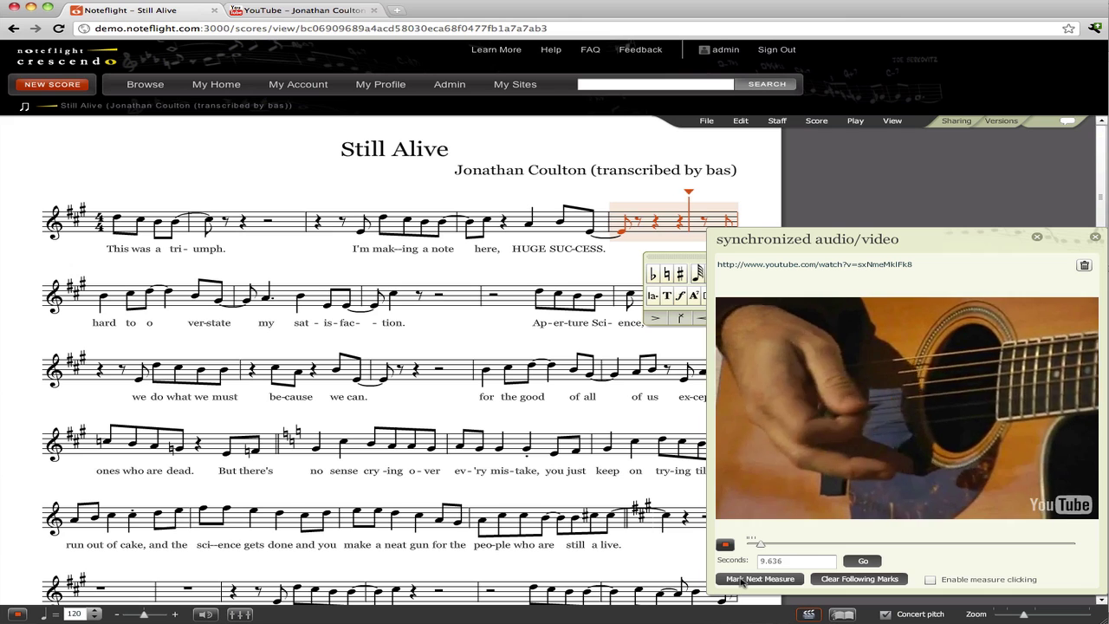
pyautogui.click(741, 578)
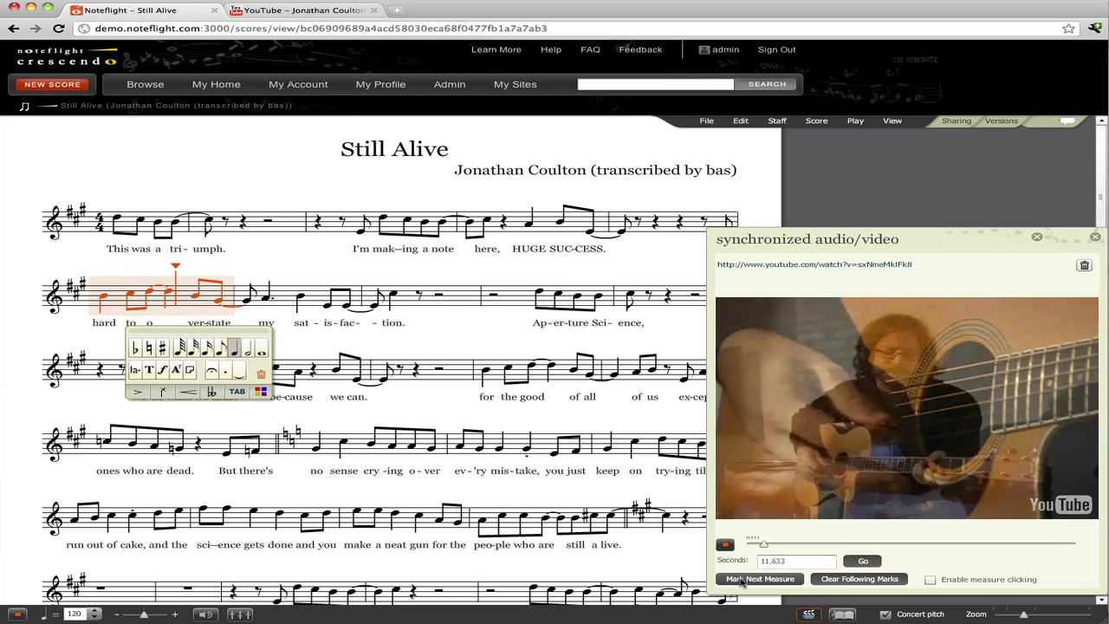
pyautogui.click(741, 578)
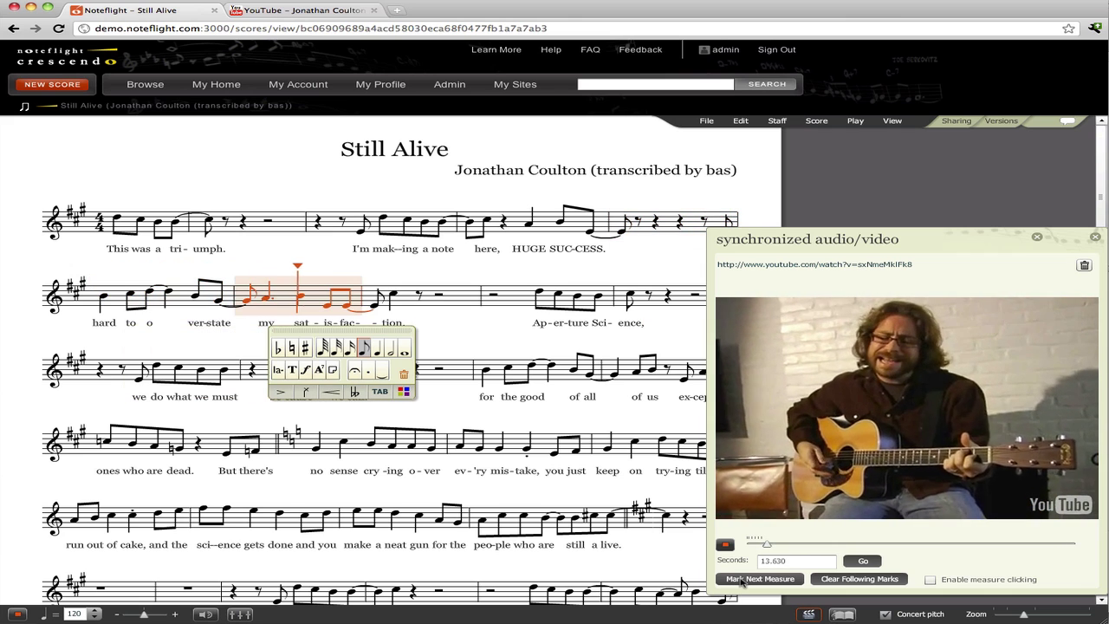
pyautogui.click(740, 579)
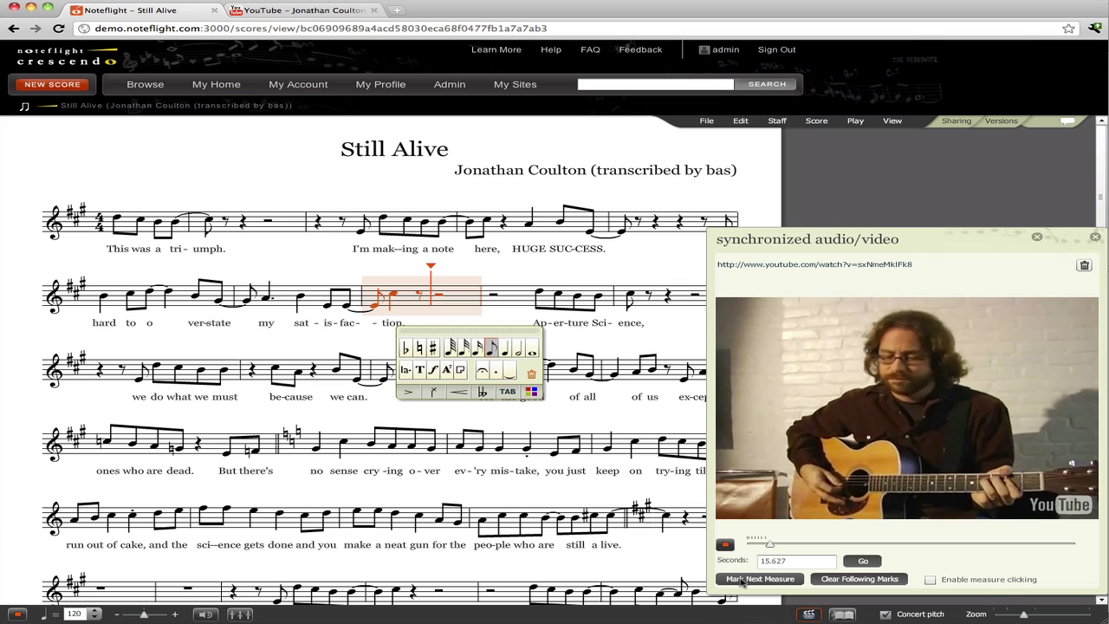
pyautogui.click(740, 579)
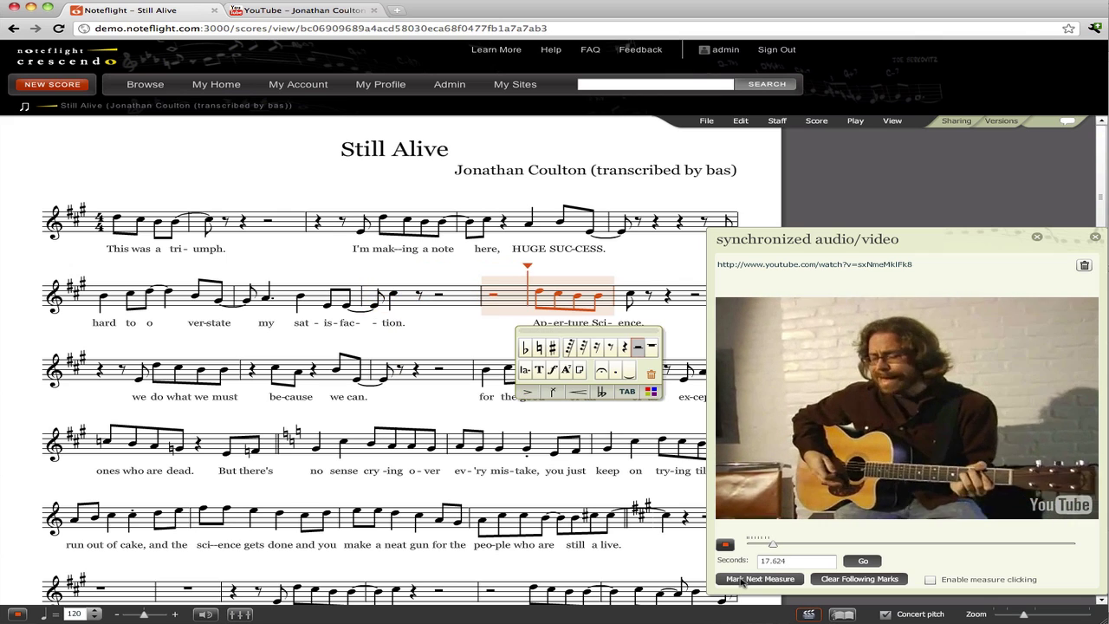
pyautogui.click(728, 544)
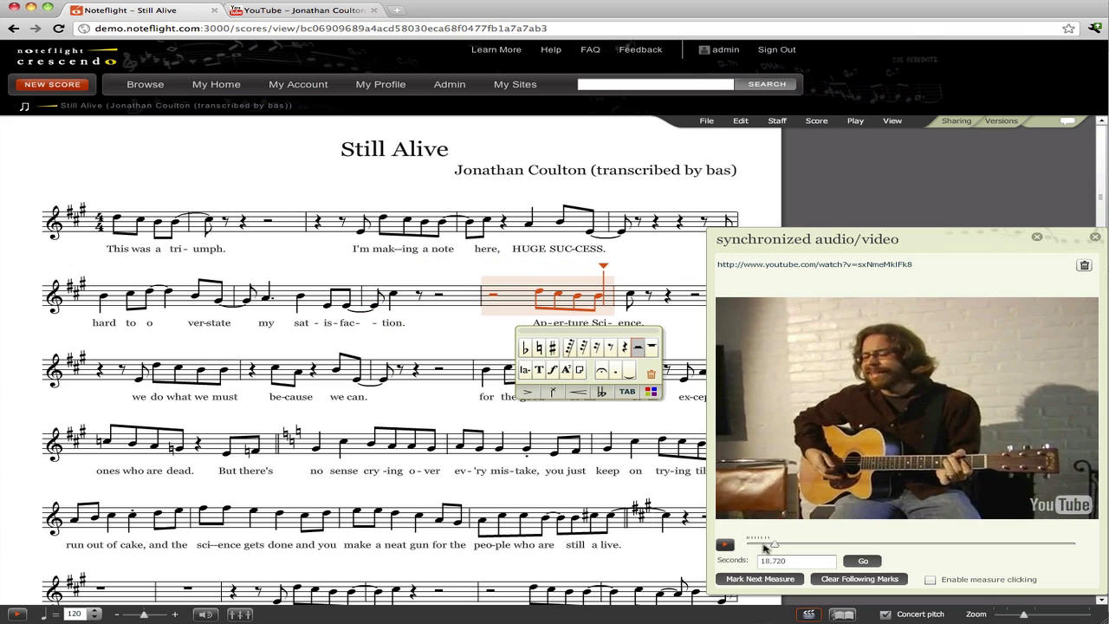
# Rewind the video to 0 and replay the score together with it to check sync.
pyautogui.moveTo(776, 546); pyautogui.dragTo(736, 547)
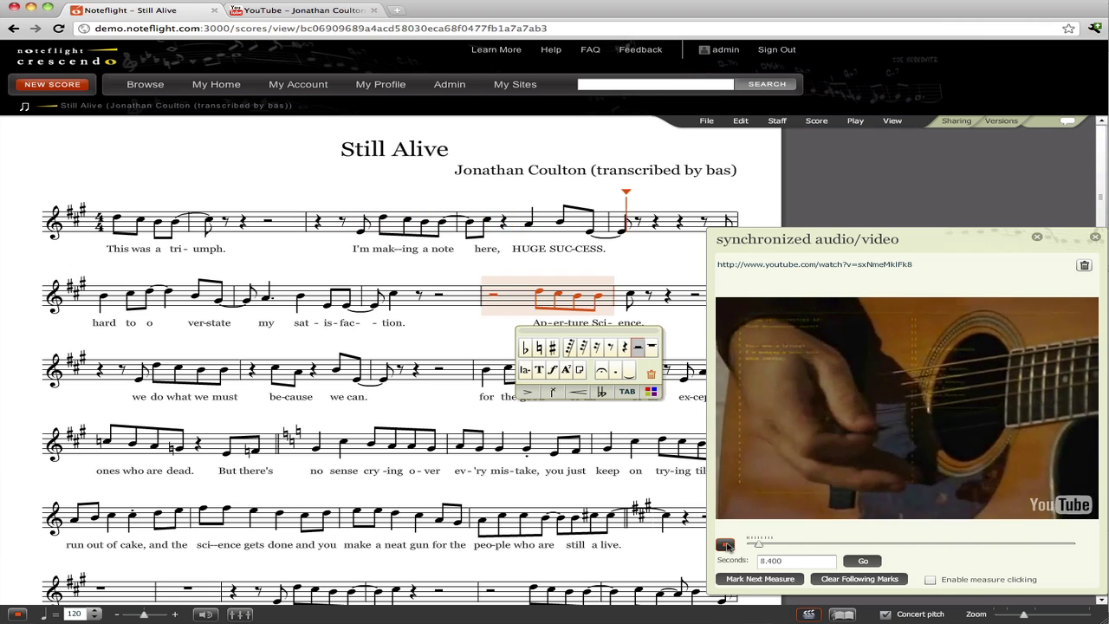
pyautogui.click(725, 544)
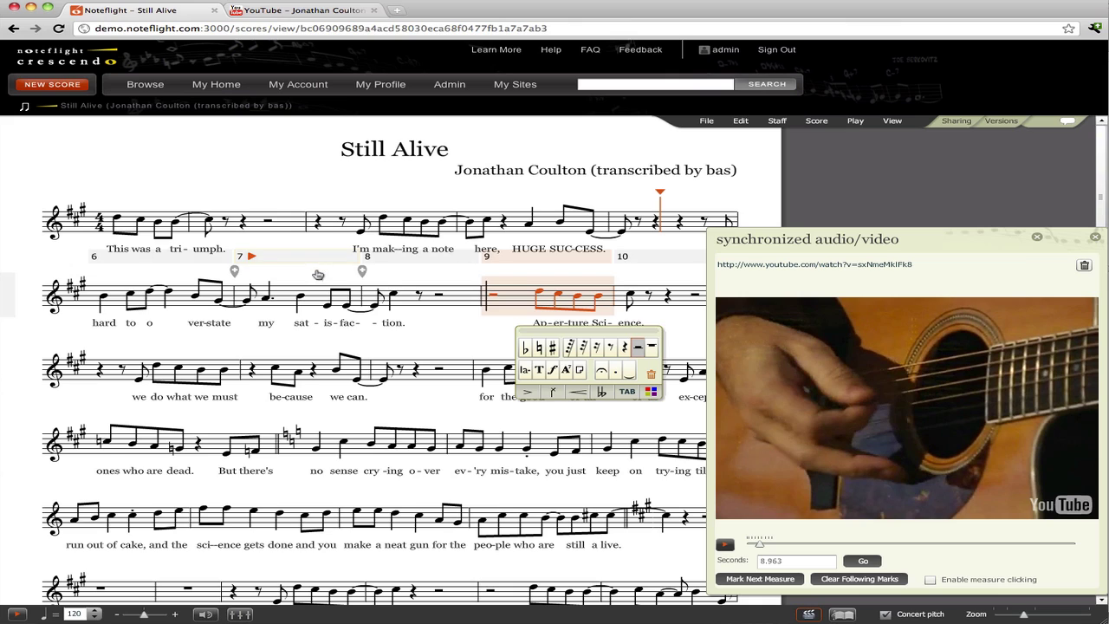
pyautogui.click(19, 614)
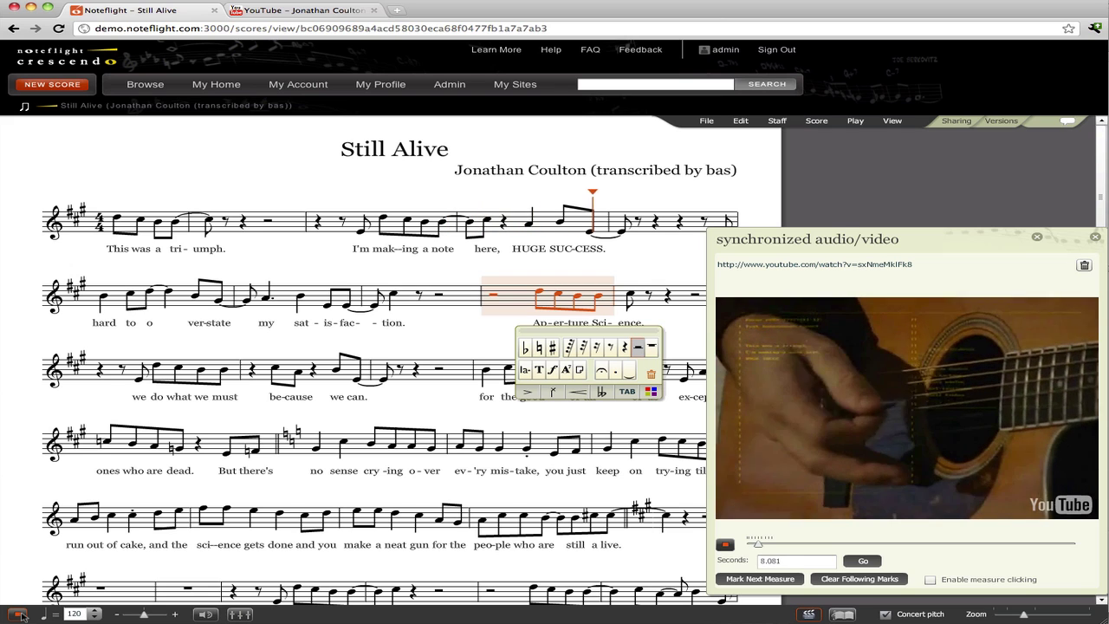
pyautogui.click(20, 615)
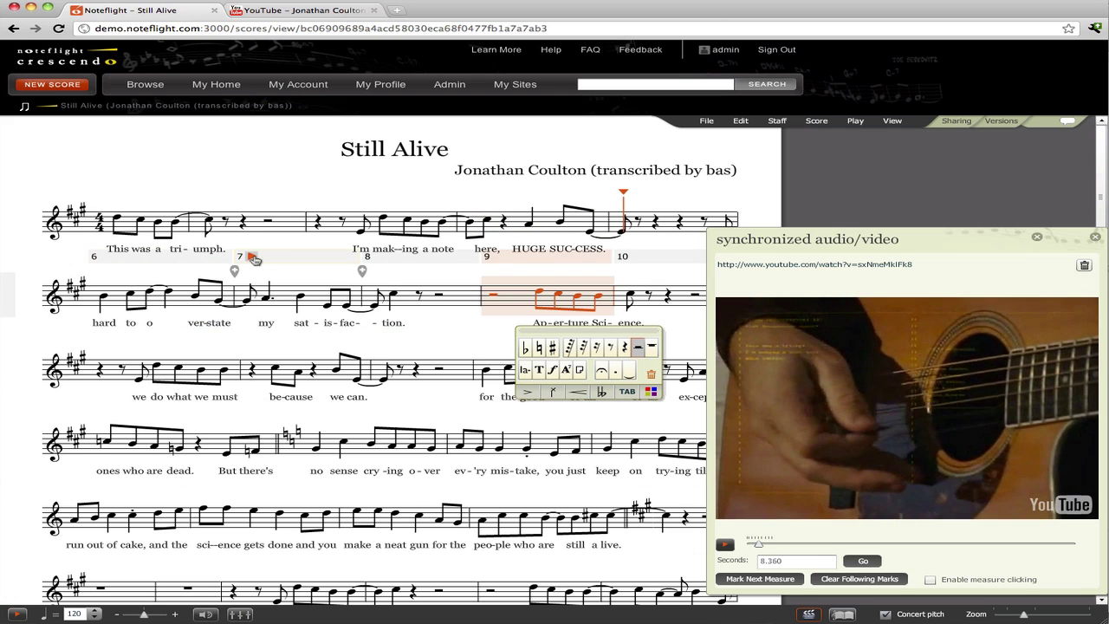
# Jump the synced video to measure 7, resume playback, then jump to measure 16.
pyautogui.click(252, 257)
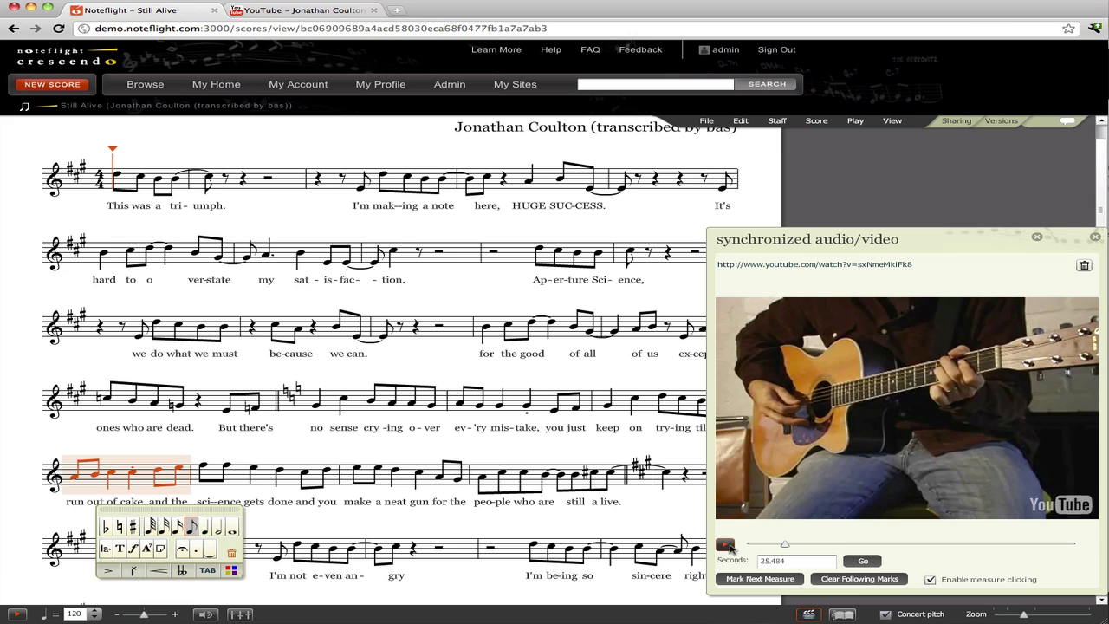
pyautogui.click(725, 545)
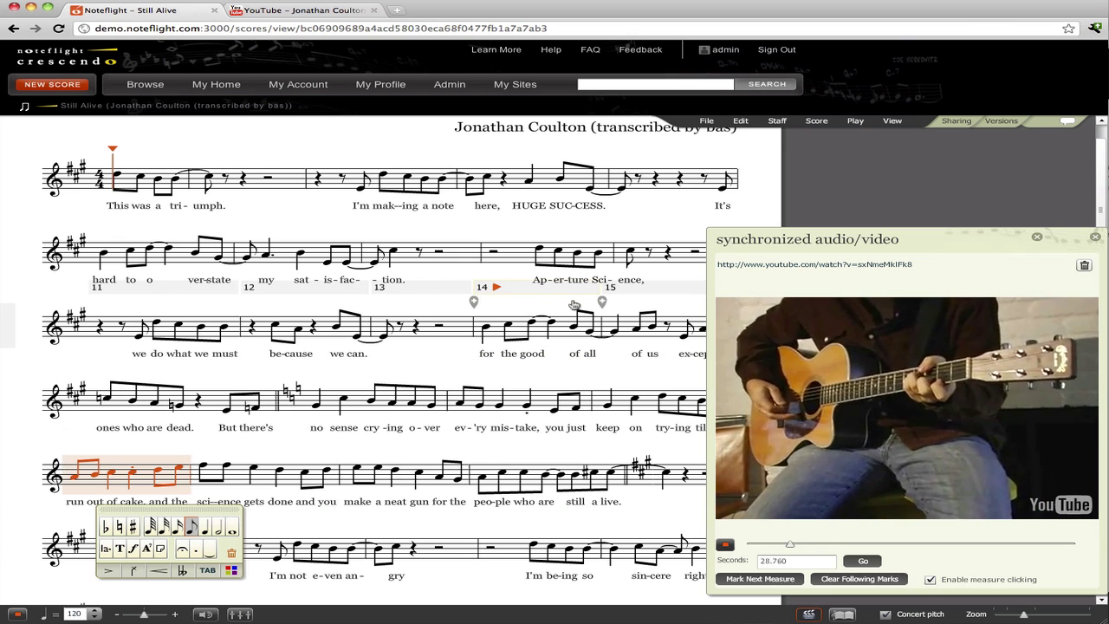
pyautogui.click(217, 407)
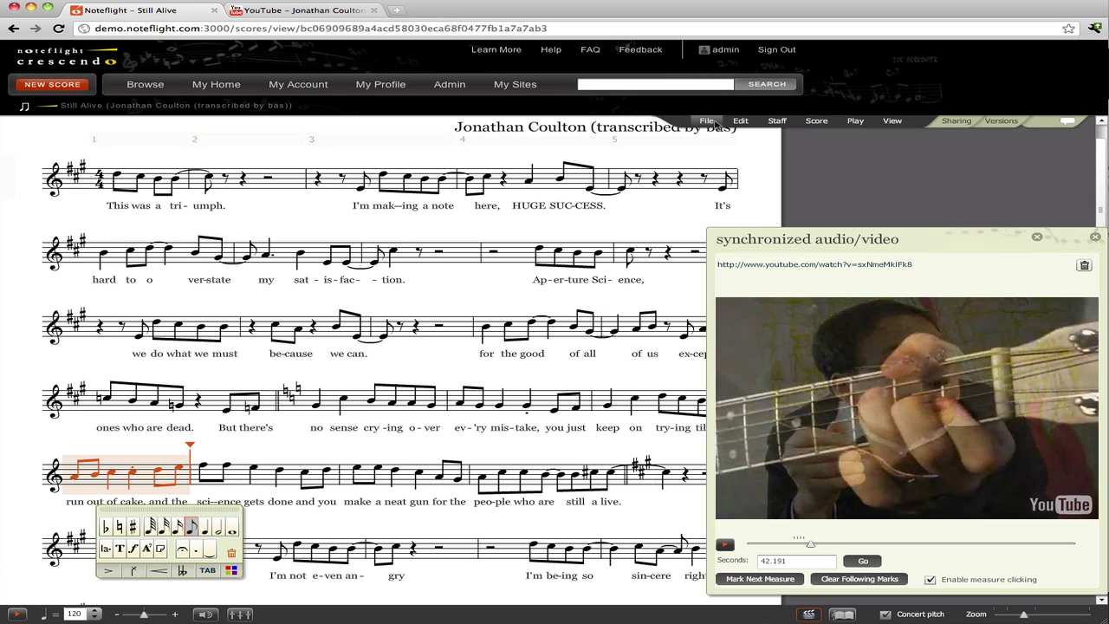
# Save the score and set sharing to 'Anyone can view this score'.
pyautogui.click(706, 121)
pyautogui.click(712, 131)
pyautogui.click(956, 122)
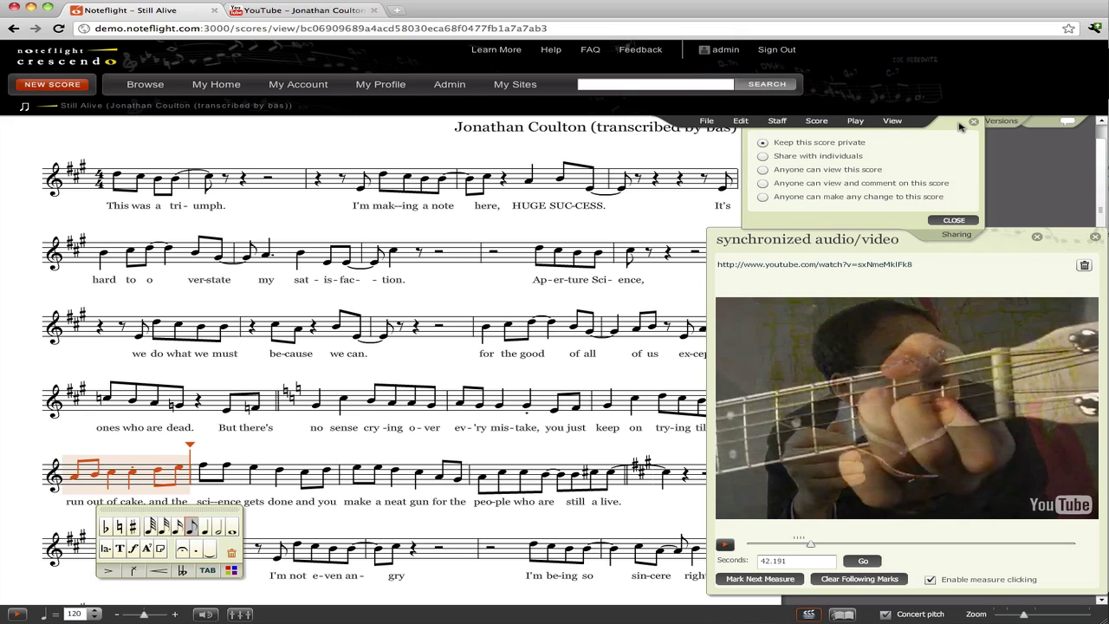
pyautogui.click(858, 172)
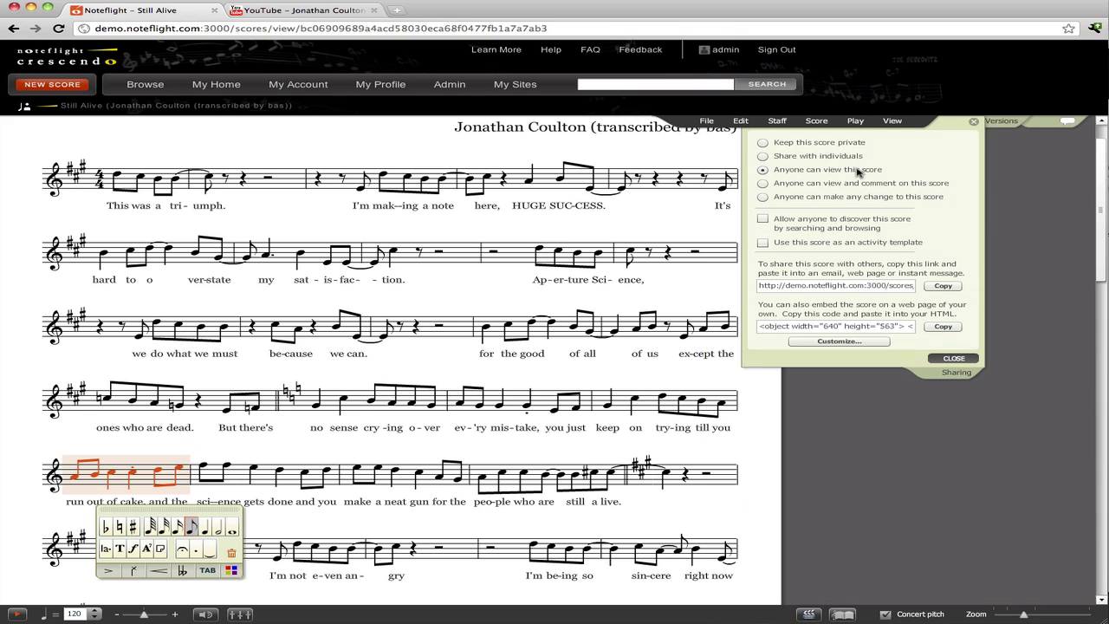
# Set the embed height to 640 in the customize embed settings and preview it.
pyautogui.click(886, 346)
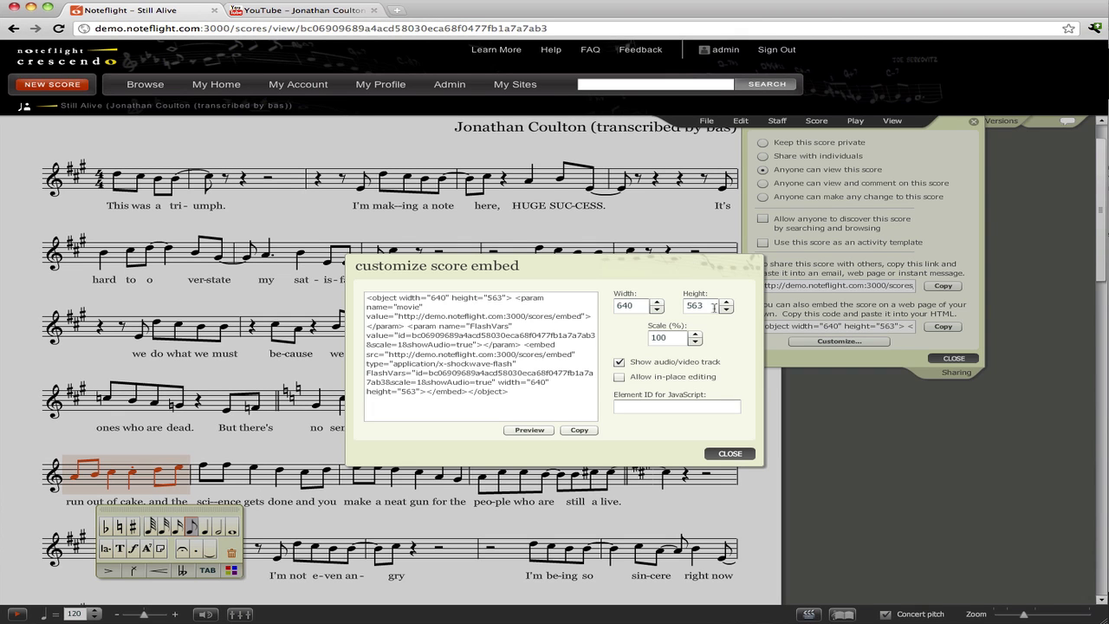
pyautogui.doubleClick(714, 307)
pyautogui.click(542, 431)
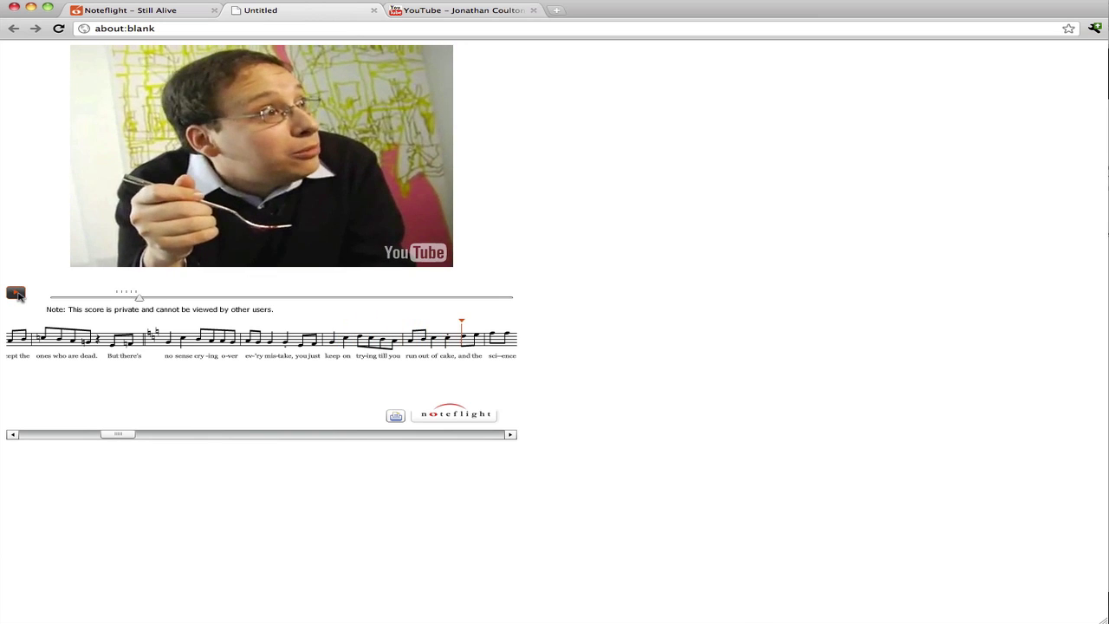
# Close the embed preview tab with Cmd+W to return to the embed settings.
pyautogui.press('super+w')
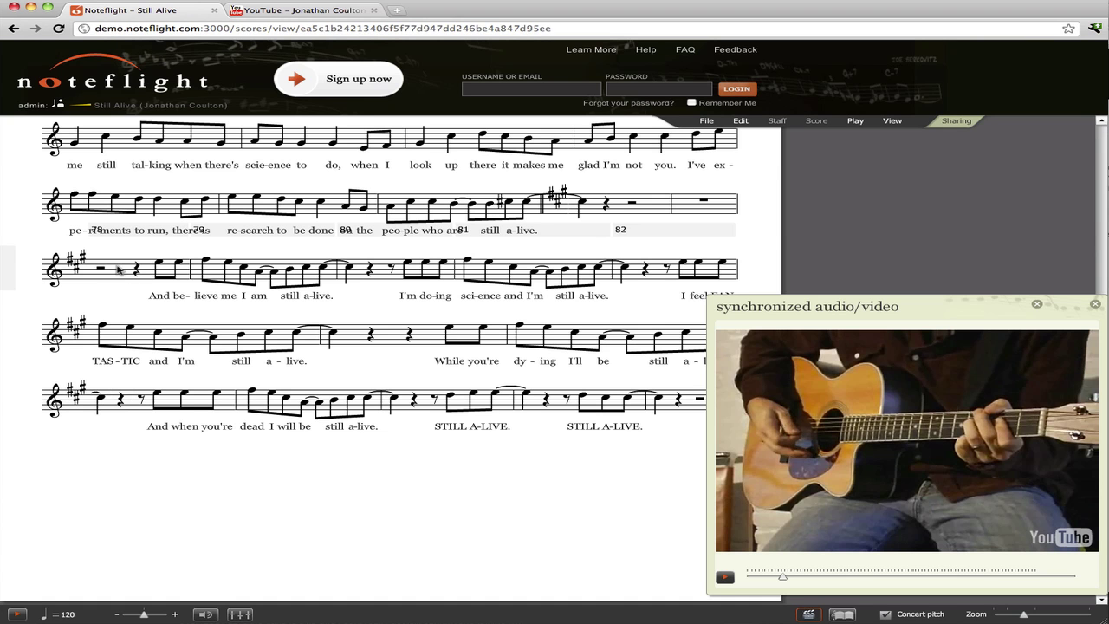
# Play the shared score from the first measure of the third system.
pyautogui.click(118, 271)
pyautogui.press('space')
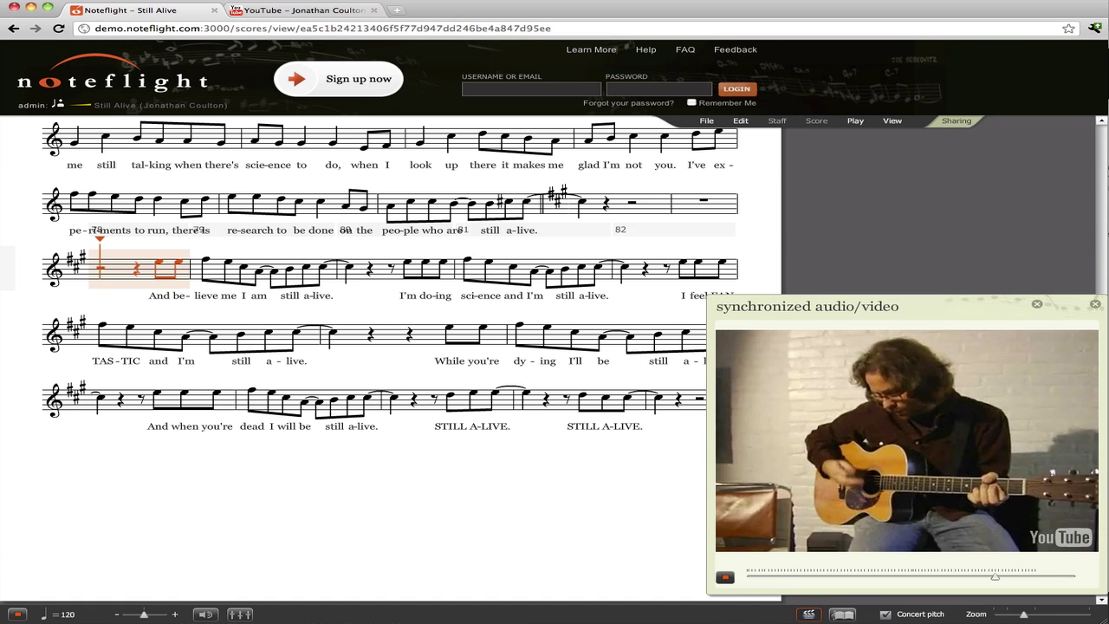